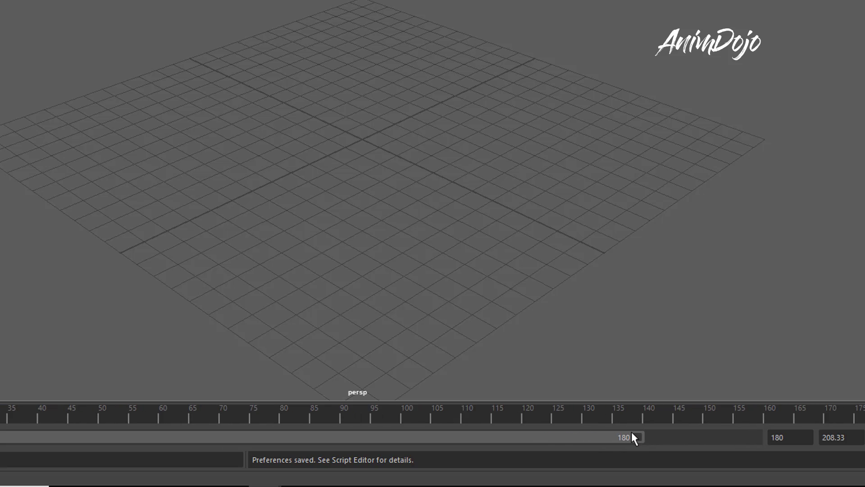
- Shorten the playback range to frames 1 to 25, and play the timeline from frame 1
left_click_drag(263, 434, 180, 432)
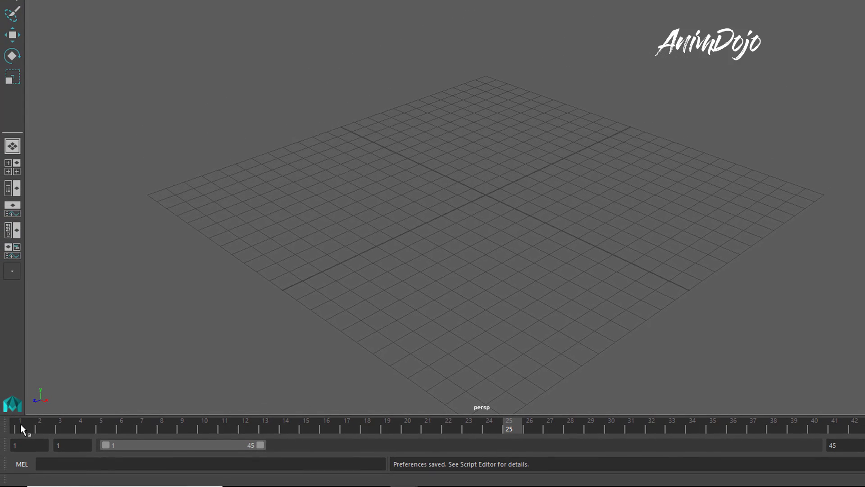
mouse_move(21, 428)
left_mouse_down()
mouse_move(511, 426)
mouse_move(33, 424)
mouse_move(401, 424)
mouse_move(487, 436)
mouse_move(21, 426)
left_mouse_up()
left_click_drag(38, 426, 20, 433)
left_click_drag(261, 445, 177, 447)
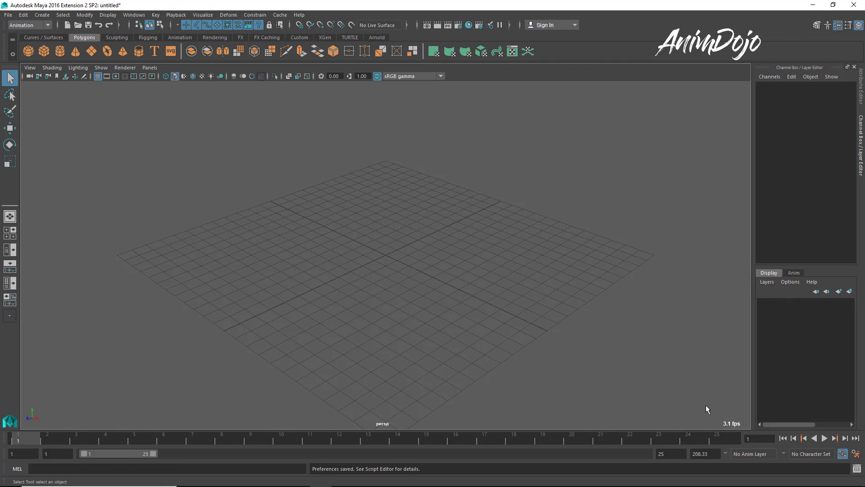
left_click(825, 438)
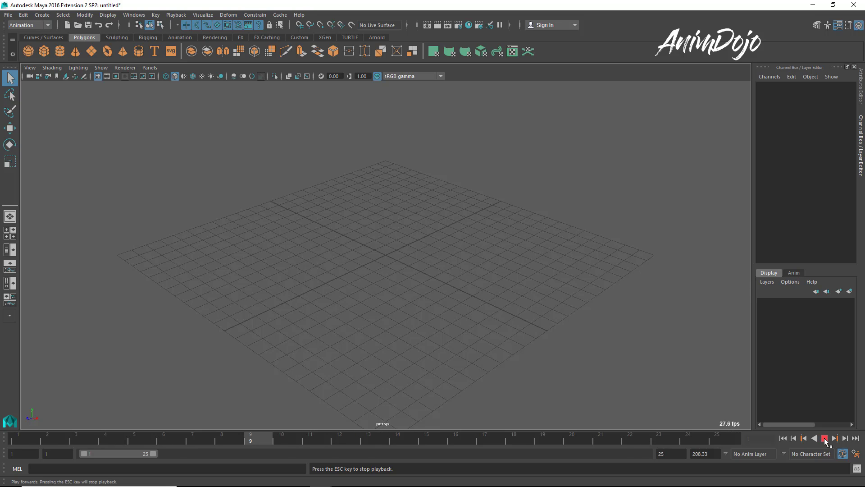
left_click(825, 439)
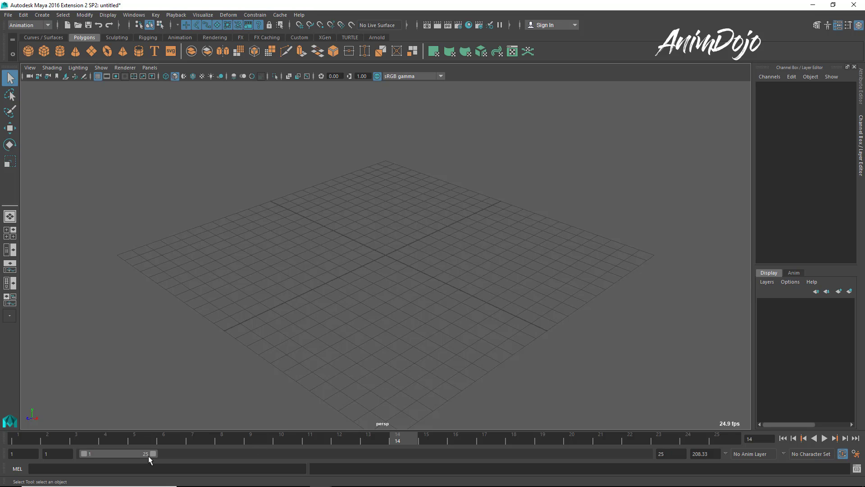
- Extend the end of the playback range to frame 50 and play the timeline from its start
left_click_drag(153, 454, 222, 454)
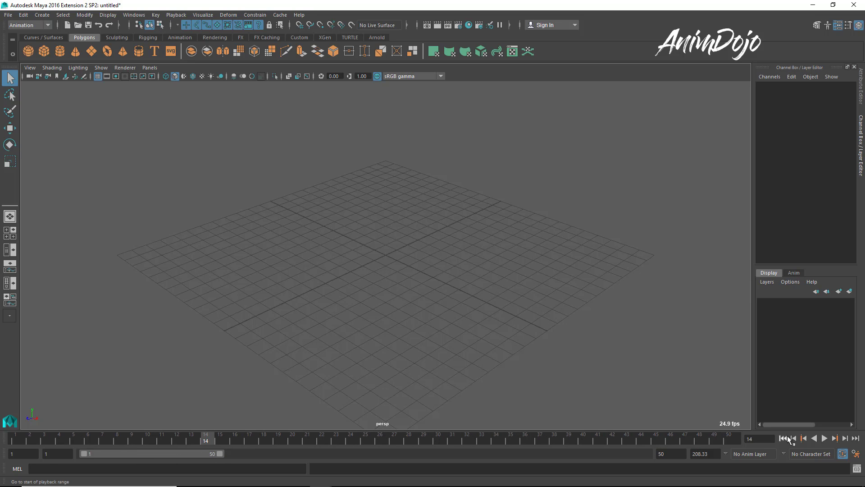
left_click(783, 438)
left_click(825, 439)
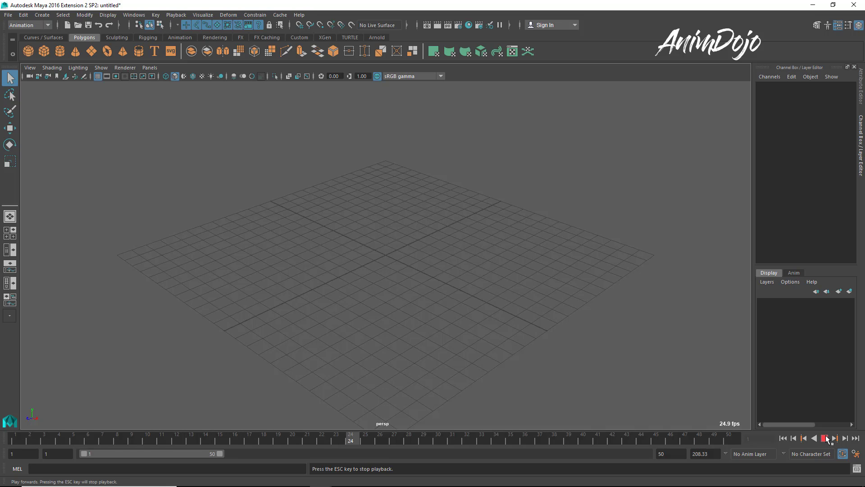
left_click(826, 438)
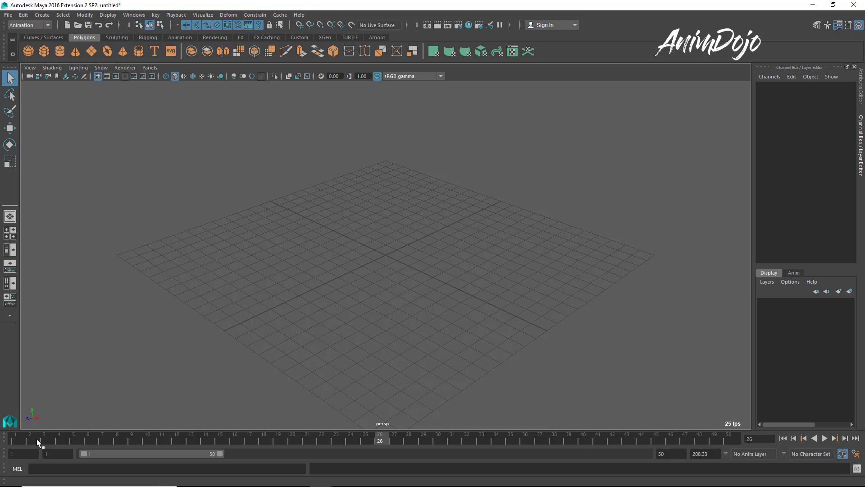
- Play and scrub through the timeline, and return to frame 1
key("alt+v")
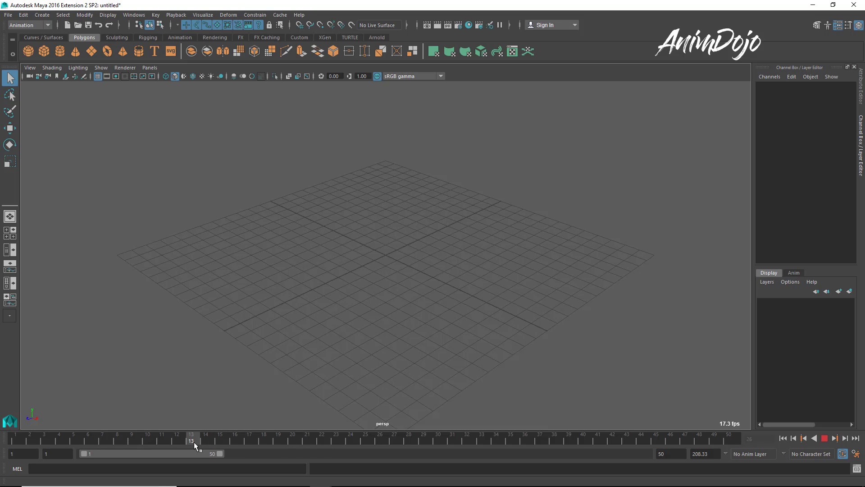
left_click_drag(189, 443, 359, 443)
left_click(16, 442)
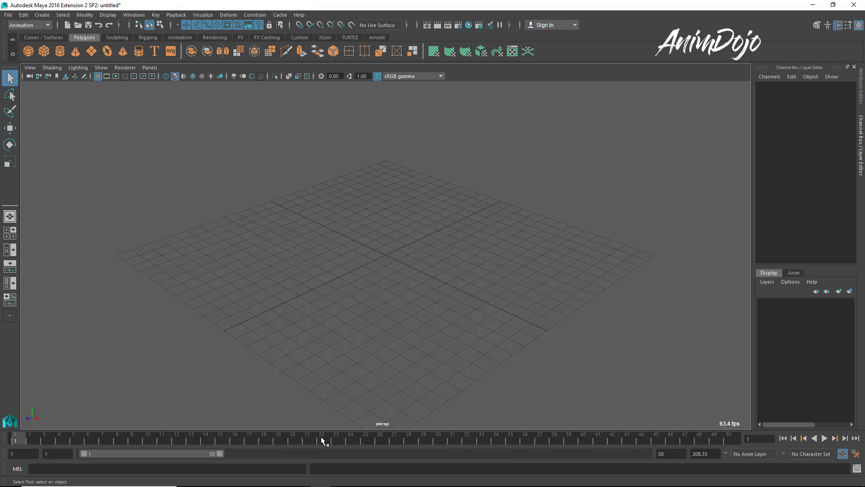
- Set the timeline's playback speed to Real-time
right_click(599, 439)
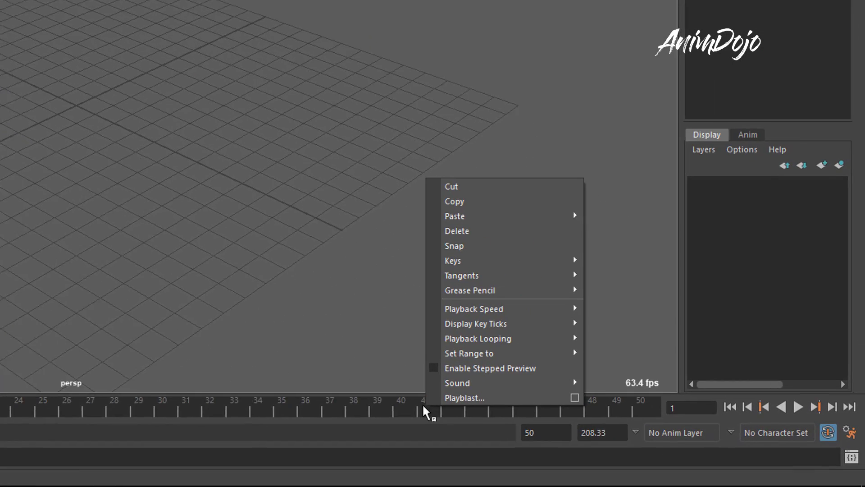
mouse_move(498, 306)
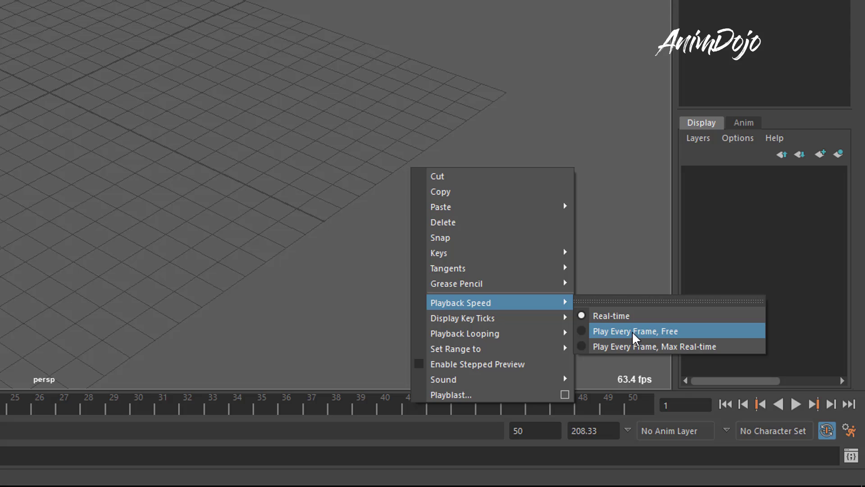
left_click(632, 318)
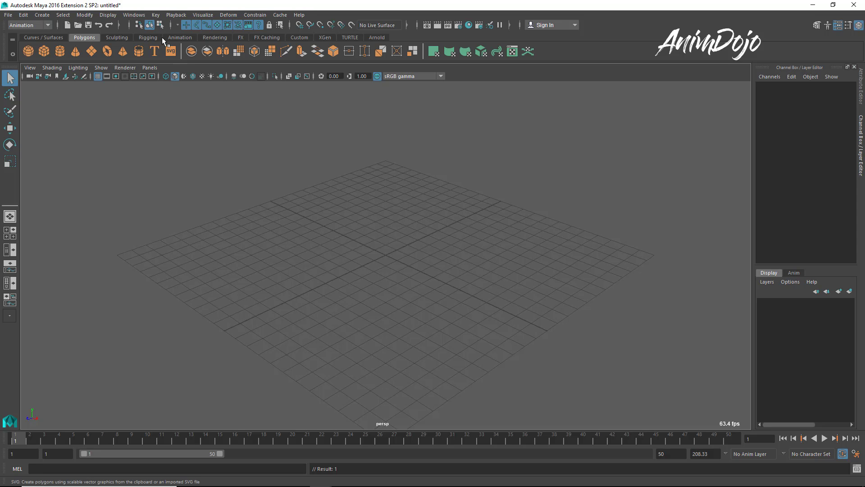
- Use the Reference Editor to bring OrangeRascal.ma from the Documents folder into the scene as a reference, and close the editor
left_click(7, 15)
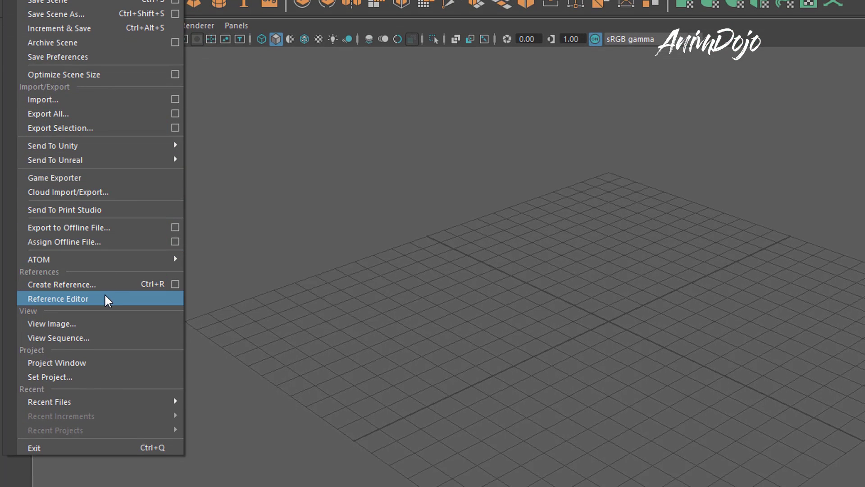
left_click(82, 298)
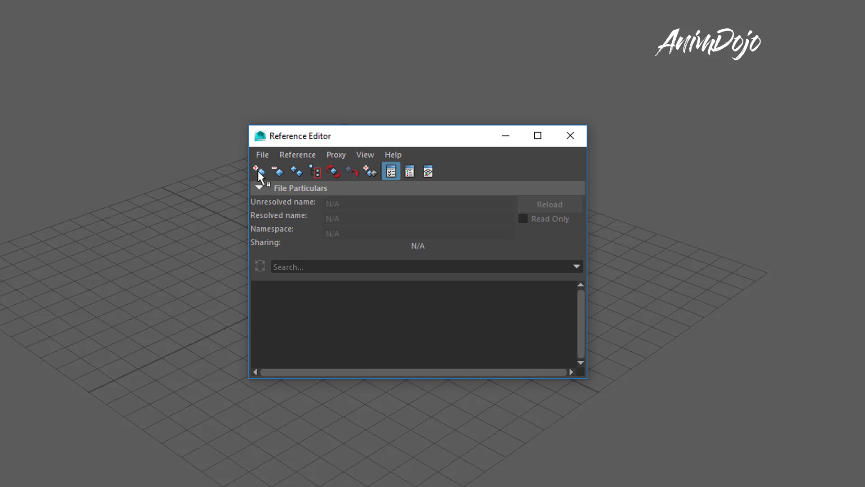
left_click(263, 156)
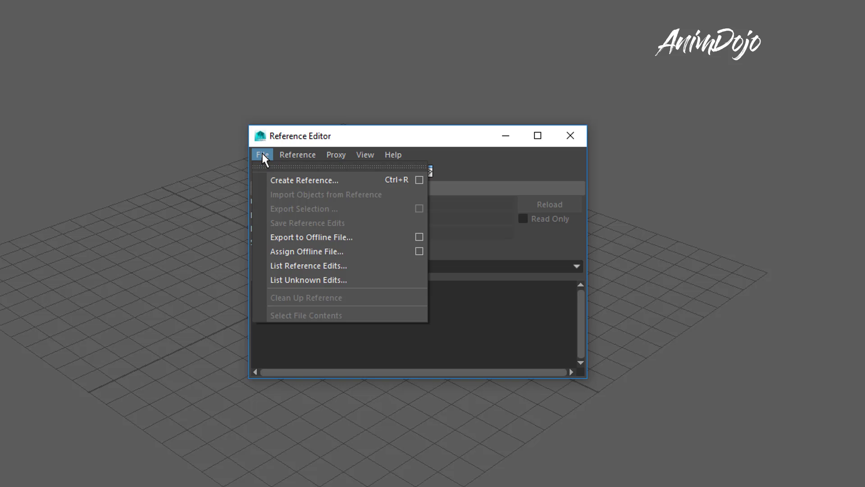
left_click(343, 180)
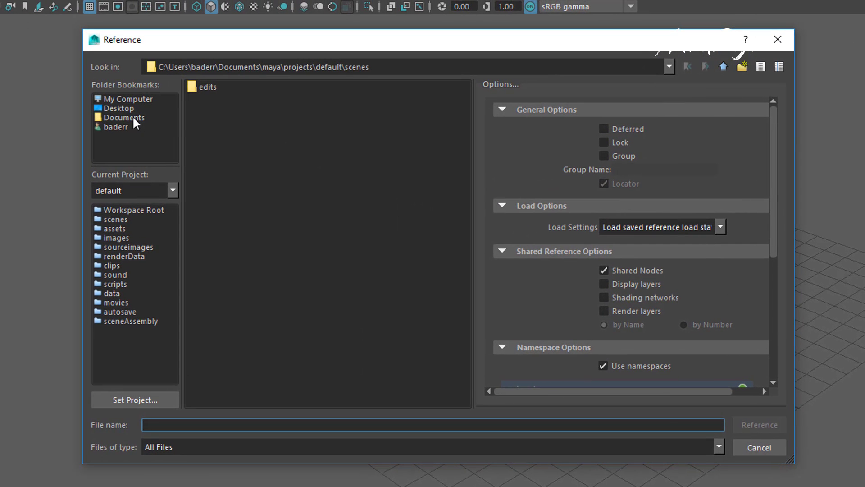
left_click(133, 116)
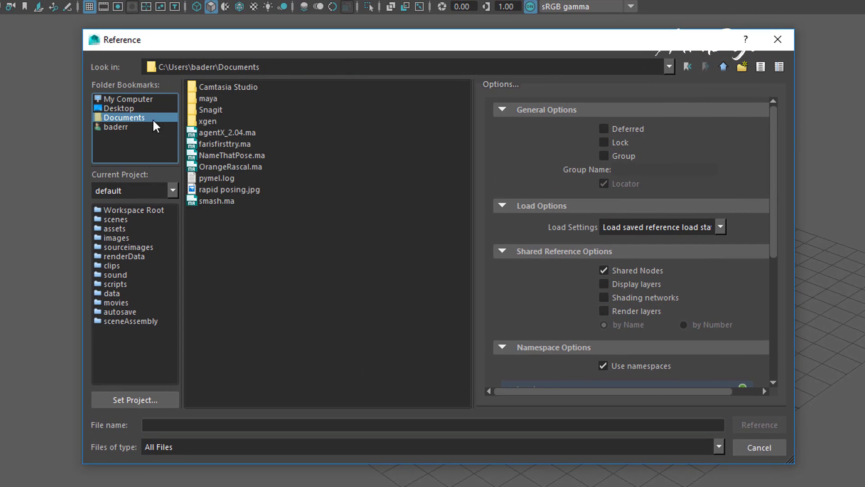
left_click(222, 167)
left_click(759, 425)
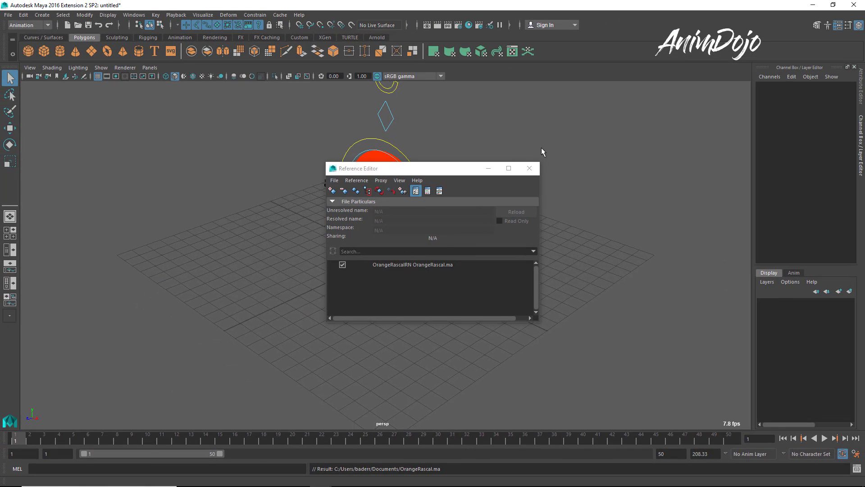
left_click(529, 168)
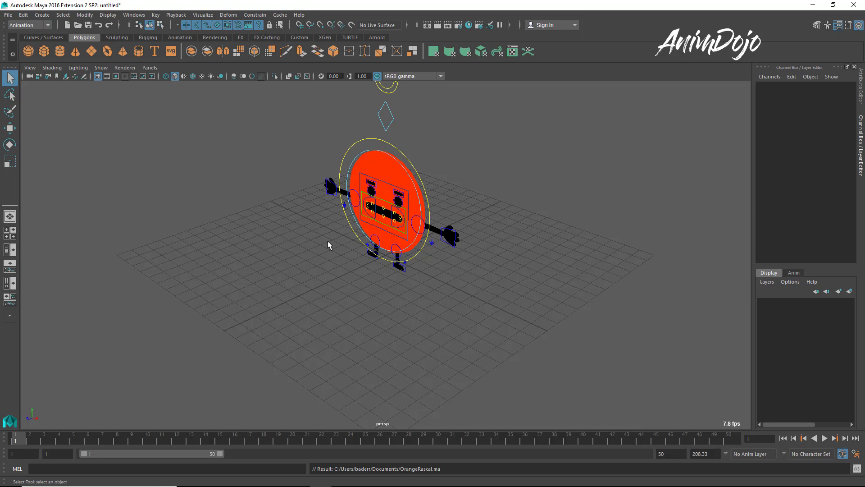
- Switch the viewport from perspective to the orthographic front view of the character
left_click_drag(327, 247, 448, 249, "alt")
right_click_drag(448, 250, 448, 266, "alt")
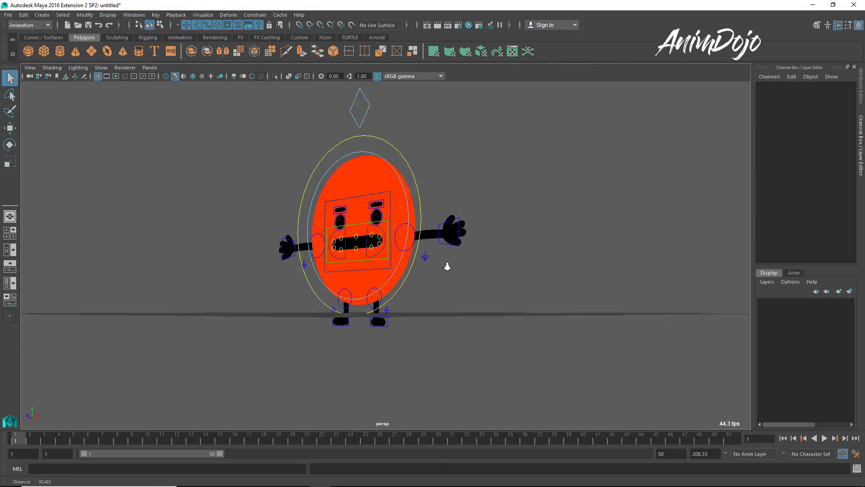
left_click_drag(448, 267, 417, 255, "alt")
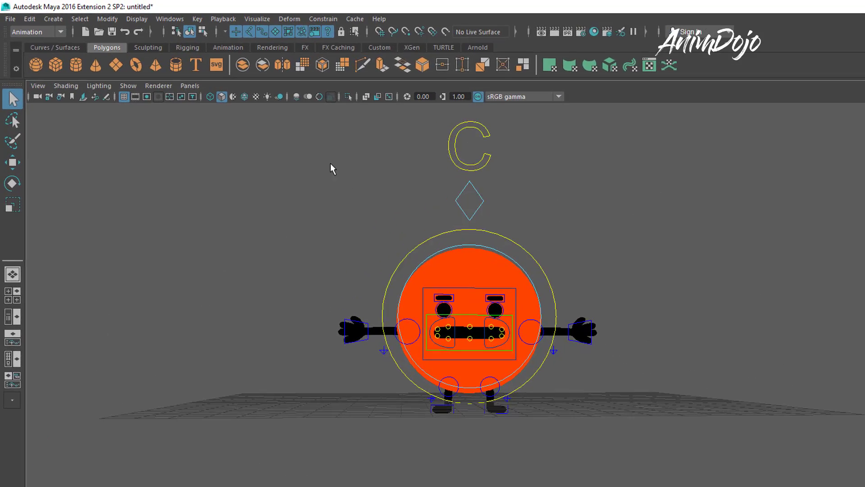
left_click(242, 109)
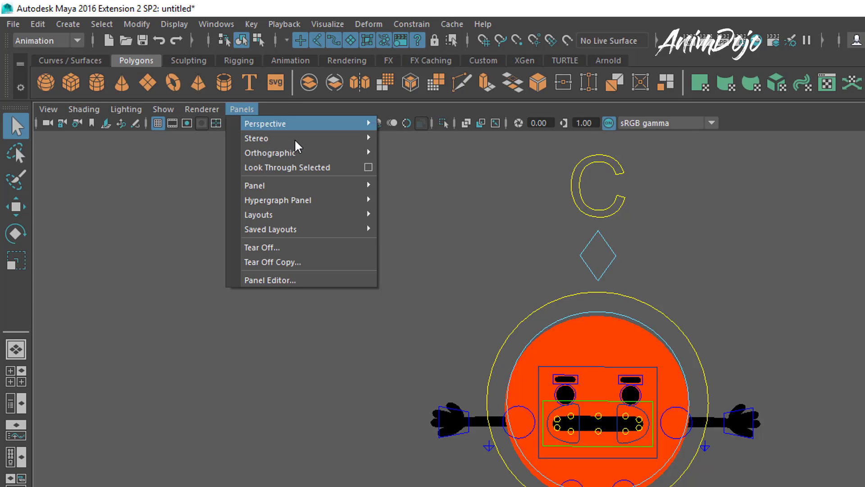
mouse_move(310, 152)
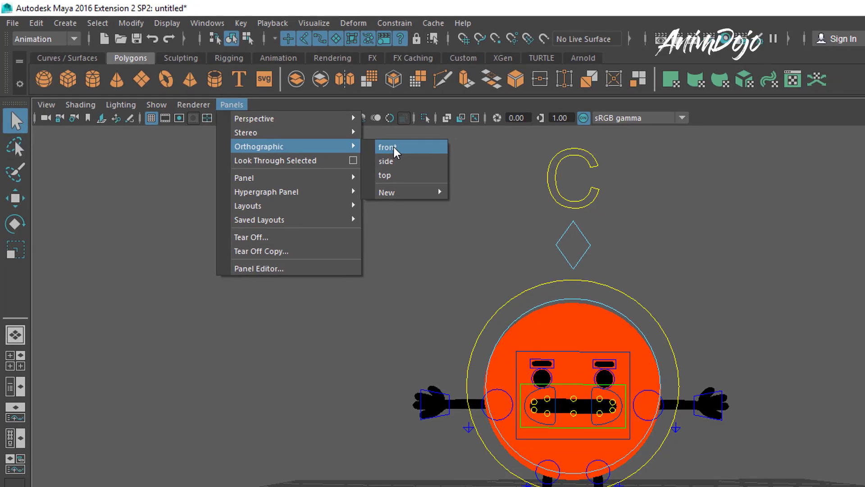
left_click(405, 153)
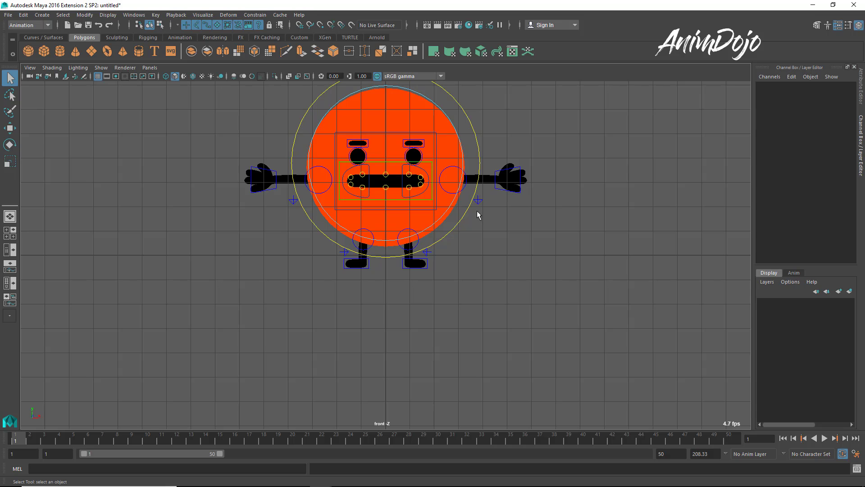
- Try out rotating, panning and zooming in the front view, keeping the whole character framed
middle_click_drag(518, 211, 475, 321, "alt")
right_click_drag(475, 321, 409, 304, "alt")
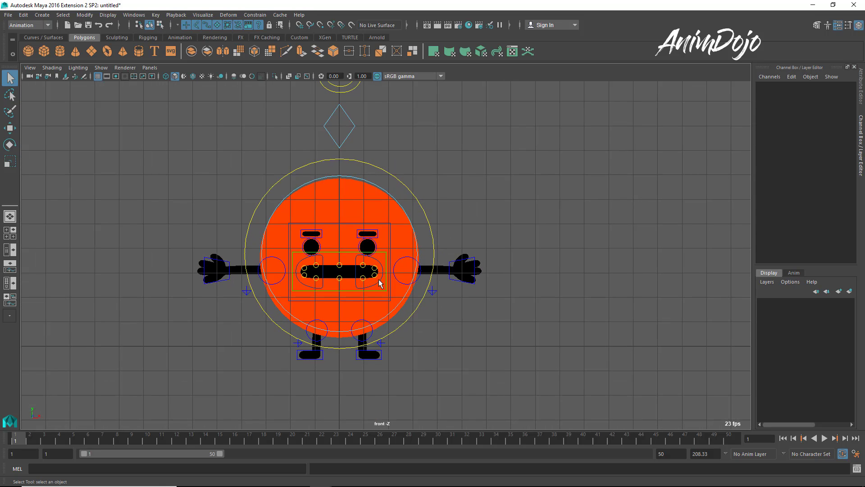
right_click_drag(424, 287, 362, 282, "alt")
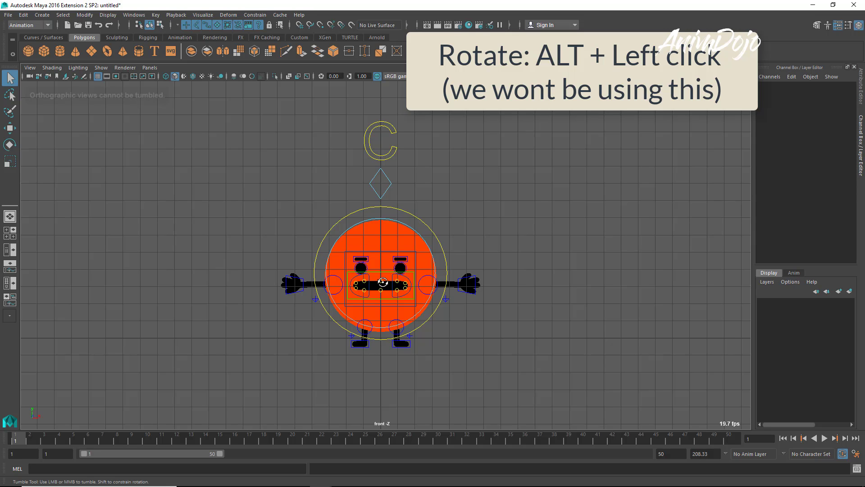
mouse_move(386, 284)
left_mouse_down("alt")
mouse_move(424, 284)
mouse_move(387, 256)
mouse_move(380, 272)
left_mouse_up("alt")
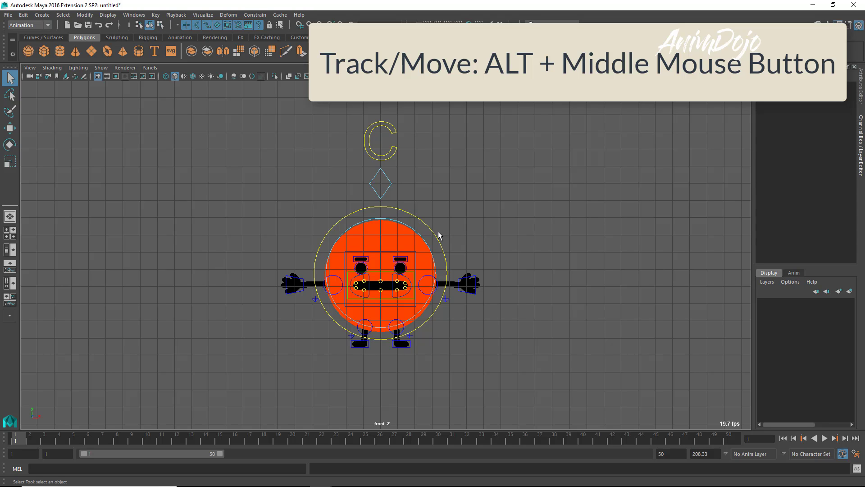
mouse_move(453, 224)
middle_mouse_down("alt")
mouse_move(464, 253)
mouse_move(479, 188)
mouse_move(540, 230)
mouse_move(397, 288)
mouse_move(379, 269)
mouse_move(344, 257)
mouse_move(373, 240)
mouse_move(394, 185)
mouse_move(518, 240)
mouse_move(463, 226)
mouse_move(447, 230)
mouse_move(440, 246)
mouse_move(466, 221)
middle_mouse_up("alt")
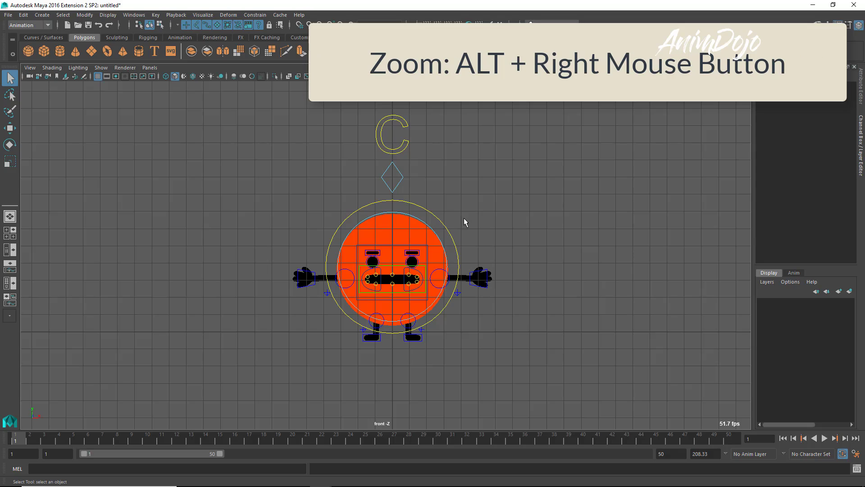
right_click_drag(461, 257, 513, 306, "alt")
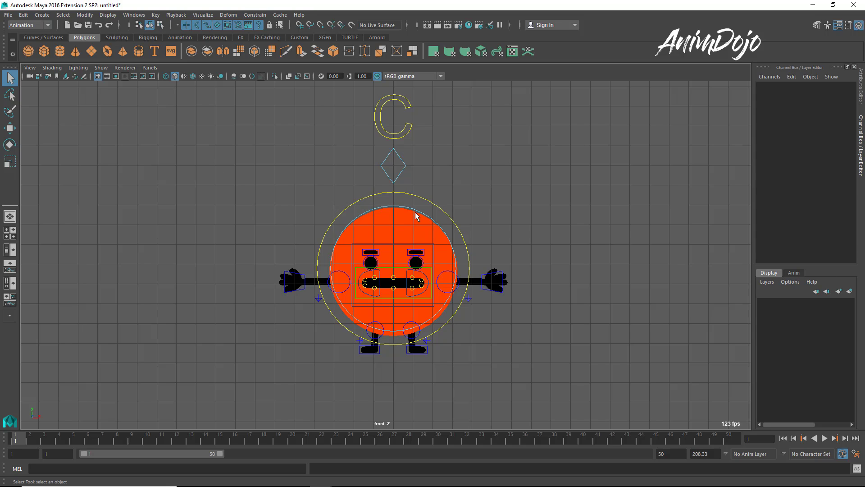
- Select the body control circle around the character's orange body
left_click(372, 248)
left_click(393, 212)
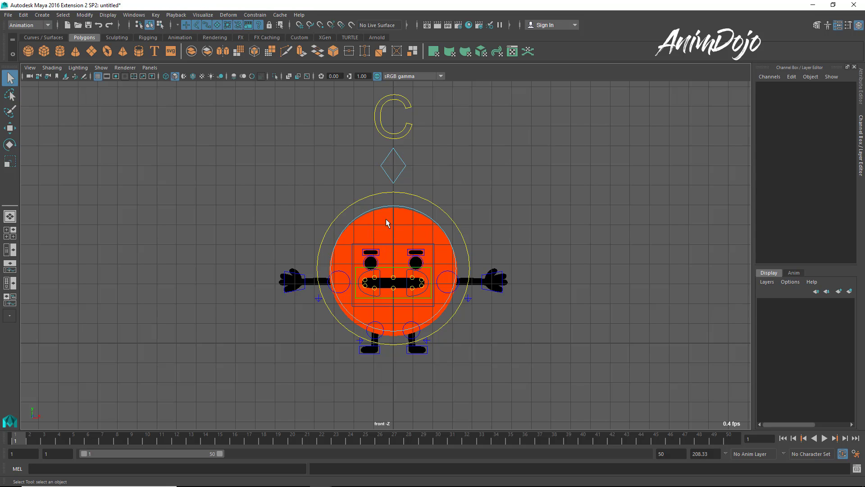
left_click(408, 195)
left_click(408, 211)
scroll(419, 305, "up", 4)
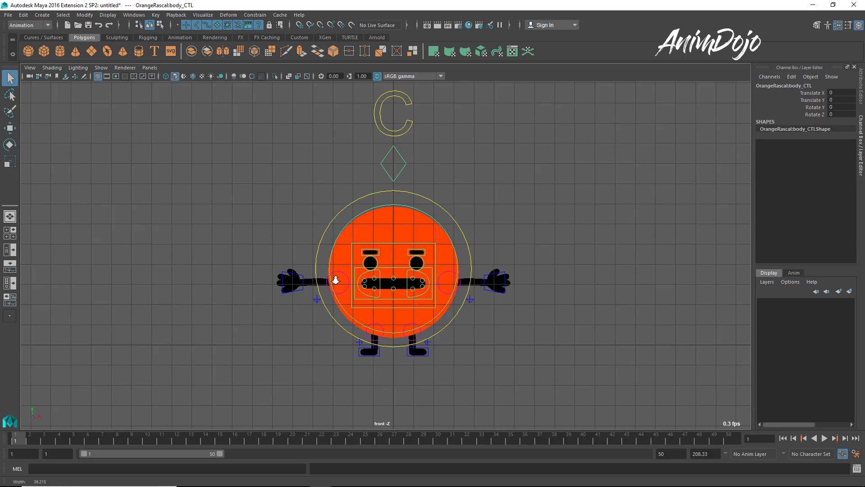
middle_click_drag(419, 305, 402, 291, "alt")
scroll(404, 299, "down", 4)
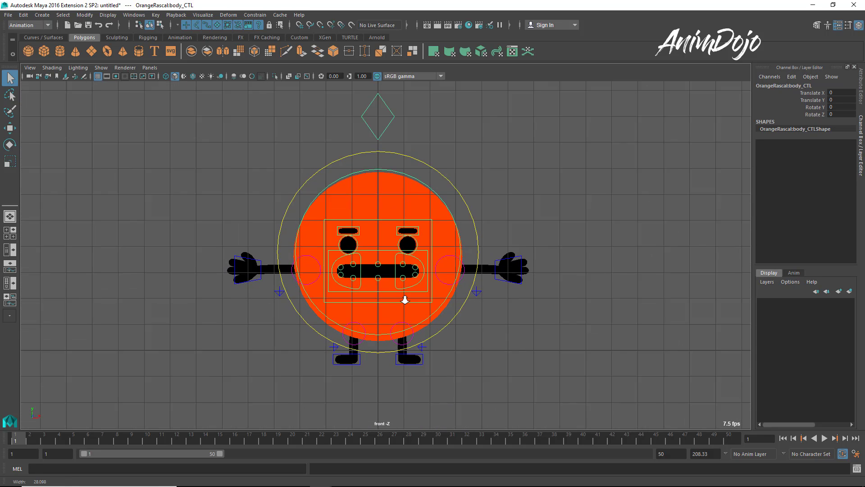
scroll(483, 286, "up", 2)
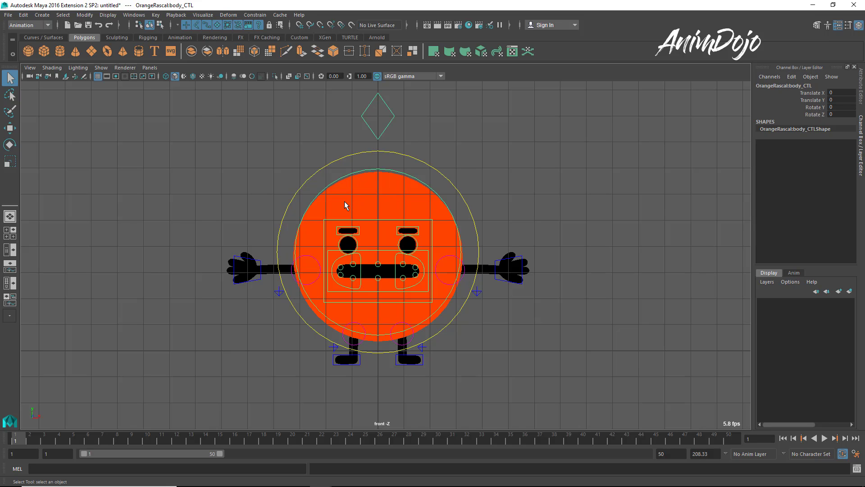
- Select the character's left hand control and try the Translate, Rotate and Scale tools on it in turn
left_click(299, 251)
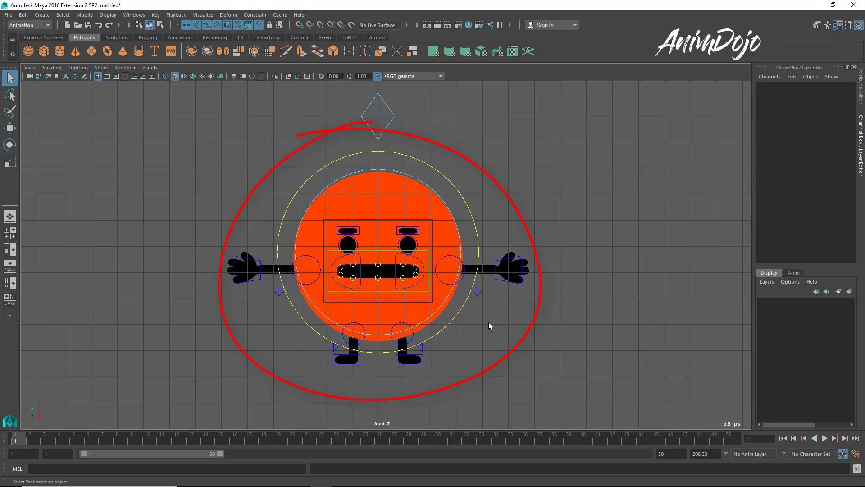
left_click(505, 282)
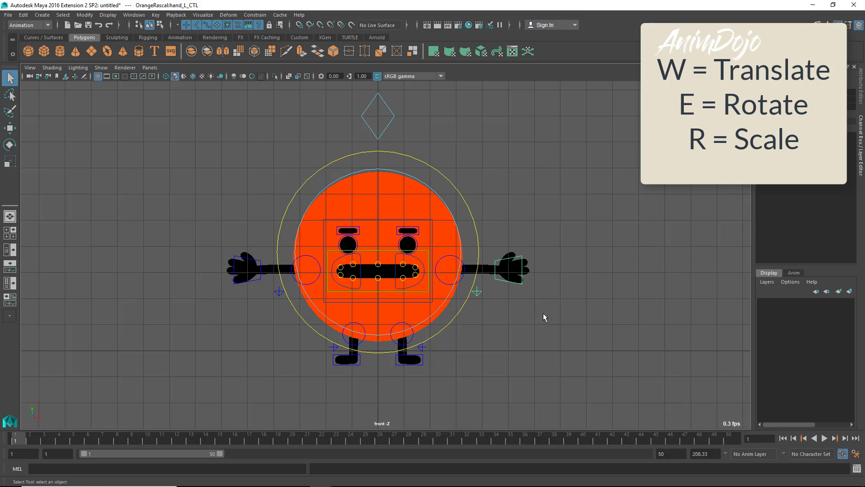
key("w")
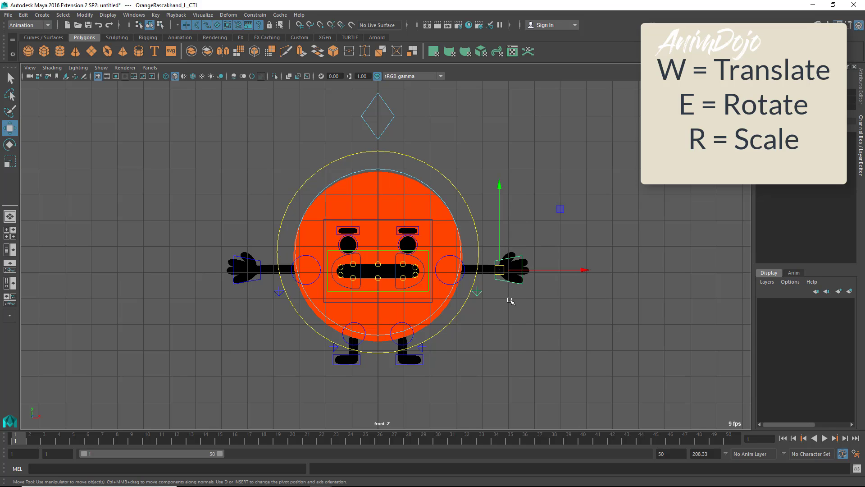
key("e")
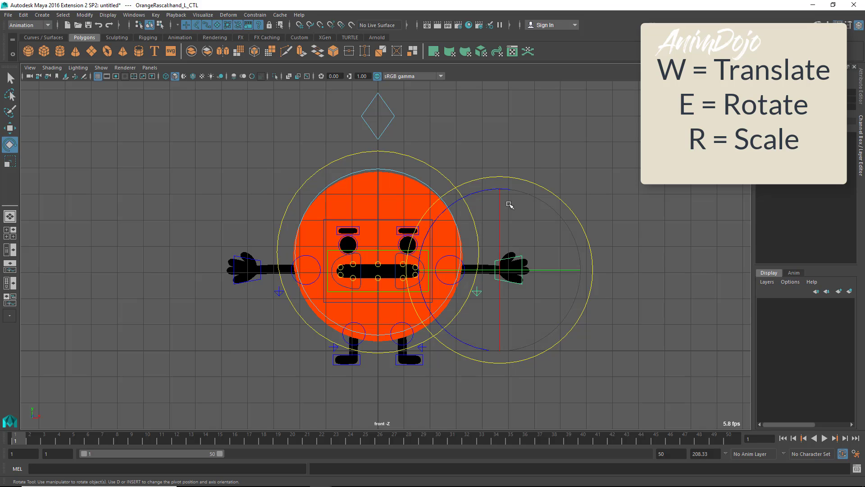
key("r")
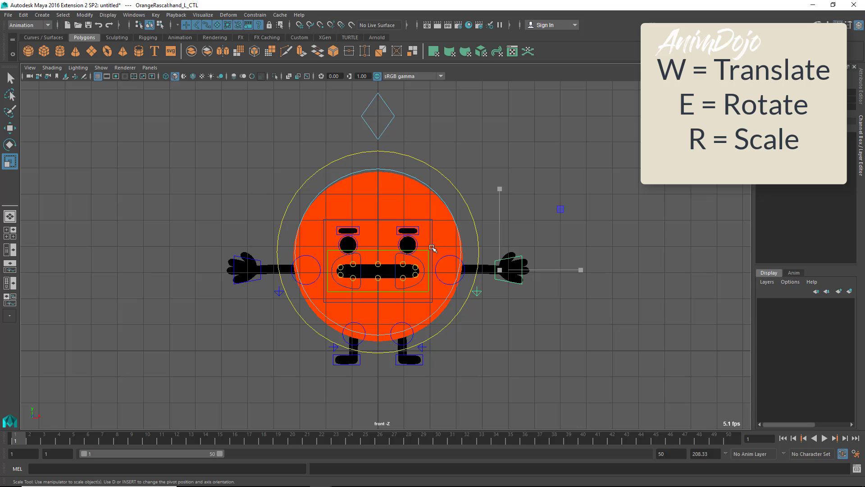
- Select the rig's left eye, mouth detail, outer move circle, squash diamond and top-level C controls one after another to inspect their manipulators
left_click(417, 242)
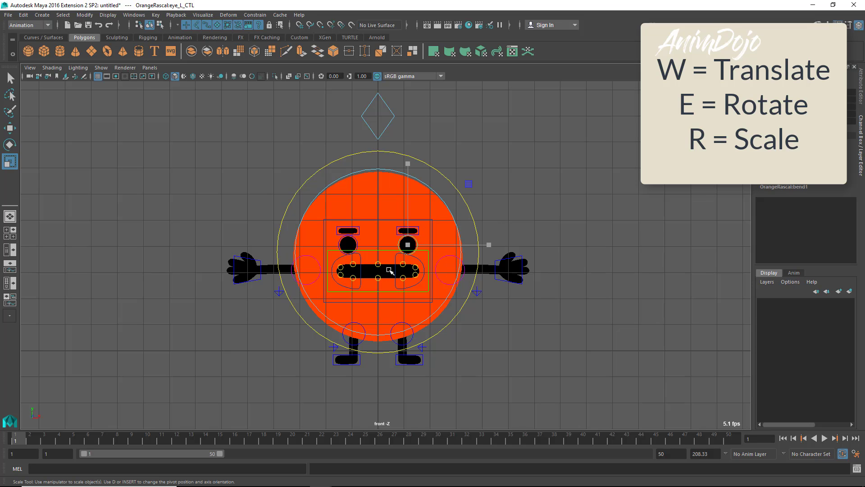
left_click(390, 269)
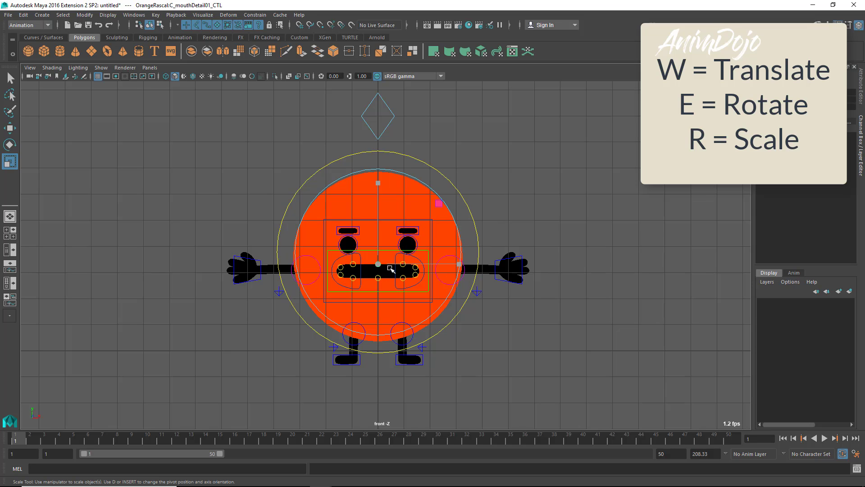
left_click(403, 322)
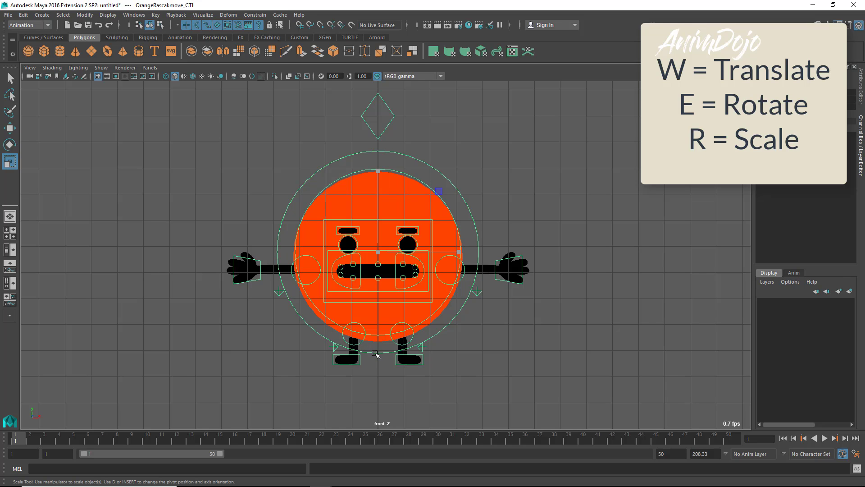
left_click(374, 353)
left_click(394, 125)
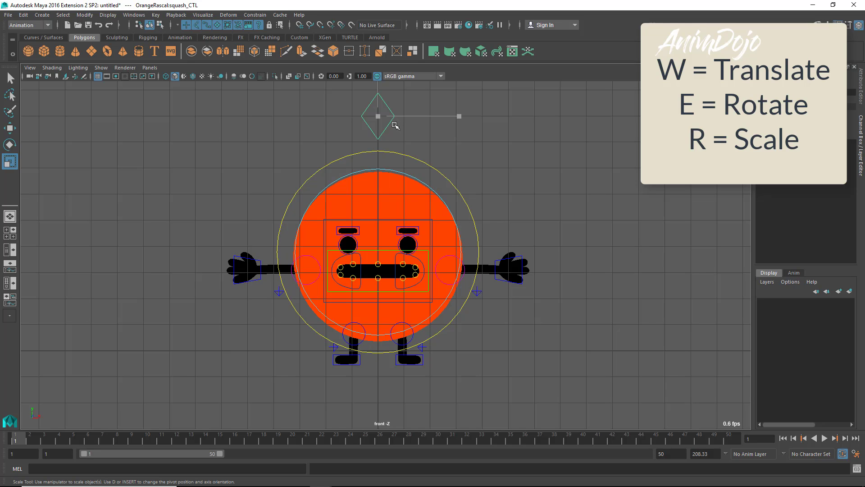
scroll(329, 382, "down", 2)
left_click(384, 121)
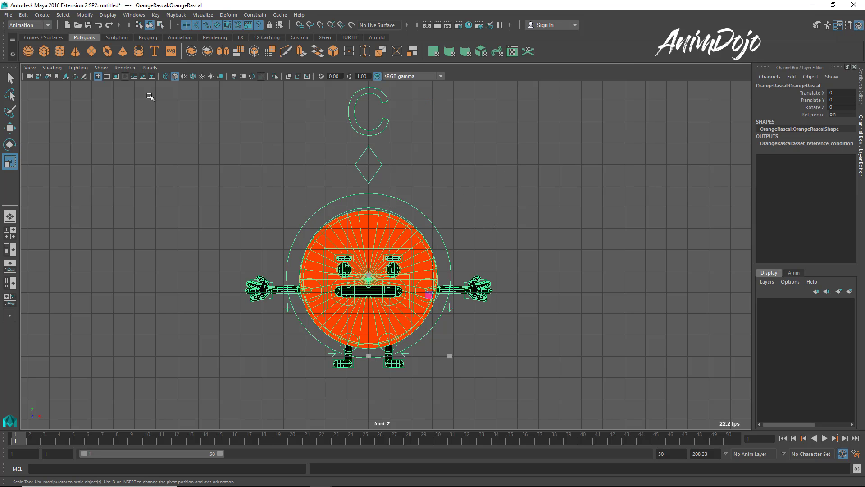
- Create a polygon cylinder, try moving it beside the character and scaling it uniformly to about 2.17, and delete it
left_click(60, 51)
key("w")
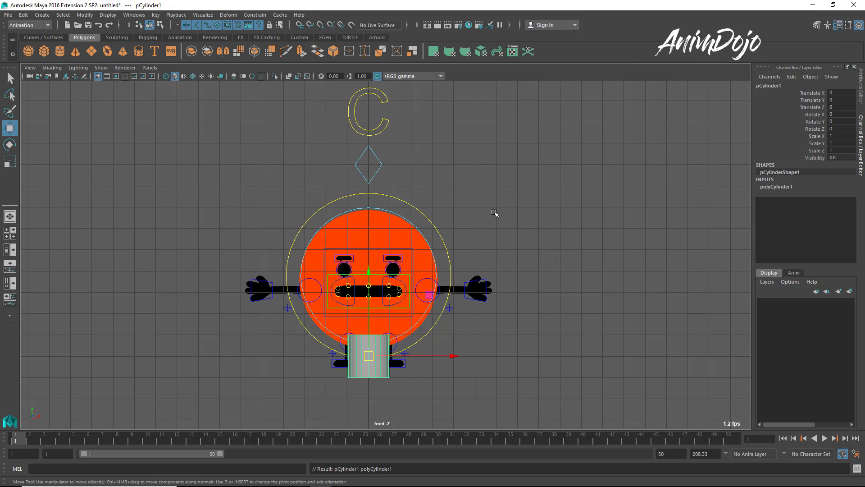
middle_click_drag(495, 213, 239, 154)
key("r")
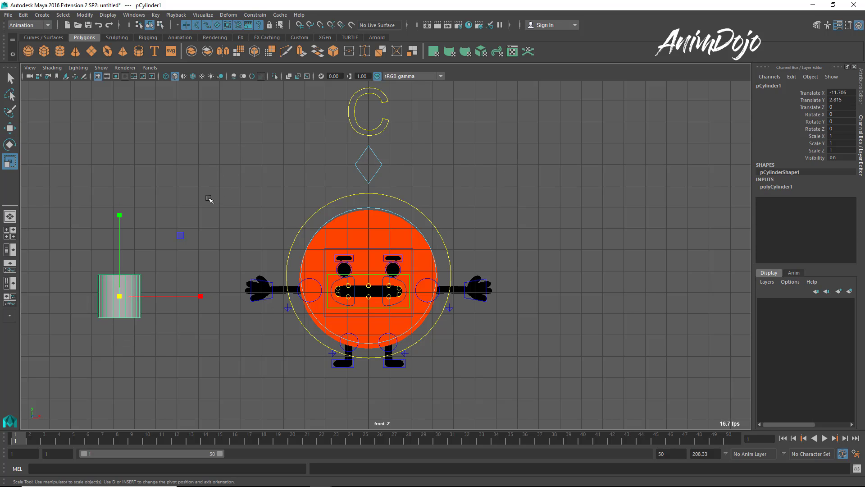
middle_click_drag(210, 199, 253, 182)
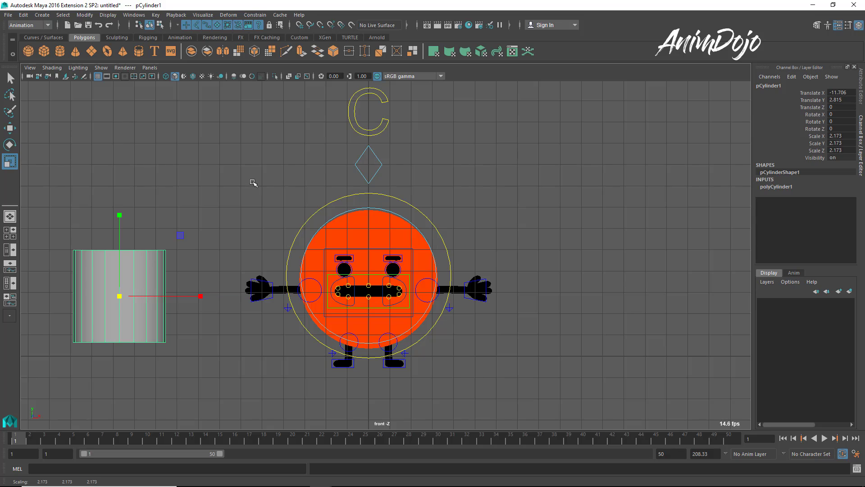
key("Delete")
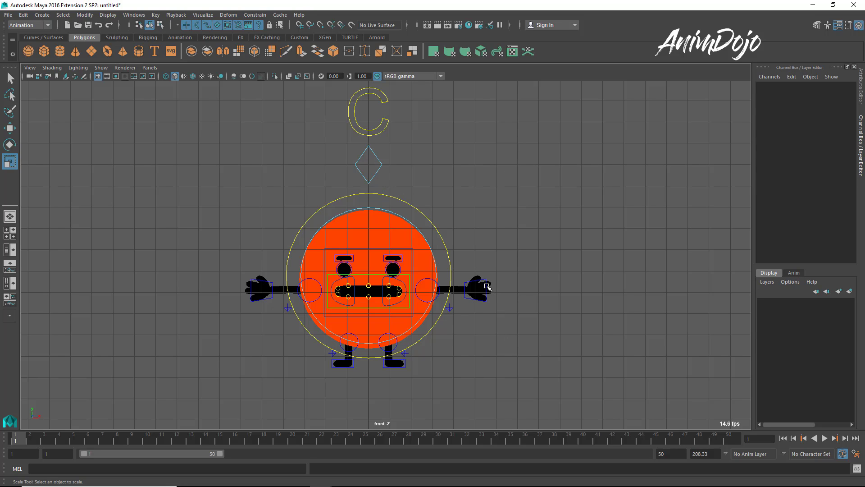
- Starting from the outer move circle, select all animation controls of the OrangeRascal rig with Select Controls
left_click(447, 249)
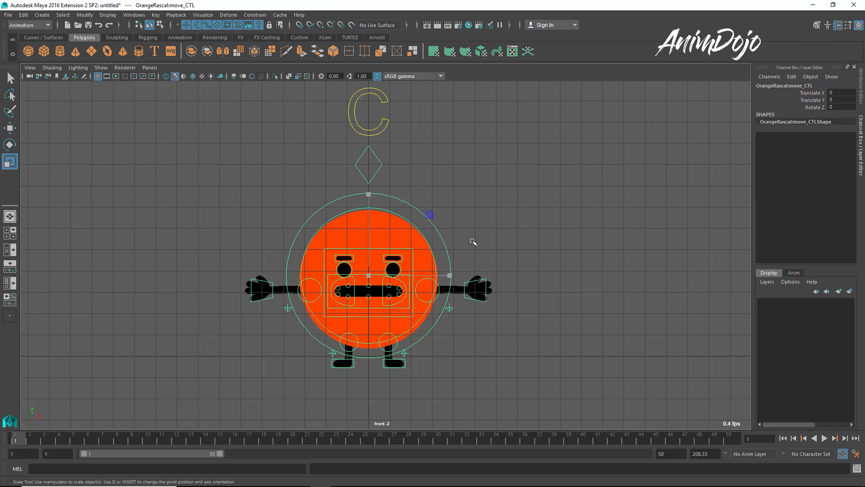
right_click(472, 242)
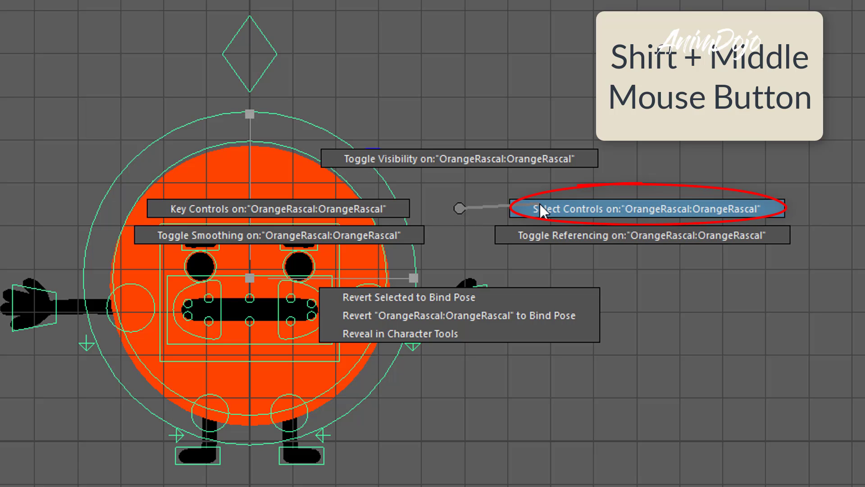
middle_click_drag(540, 204, 540, 204, "shift")
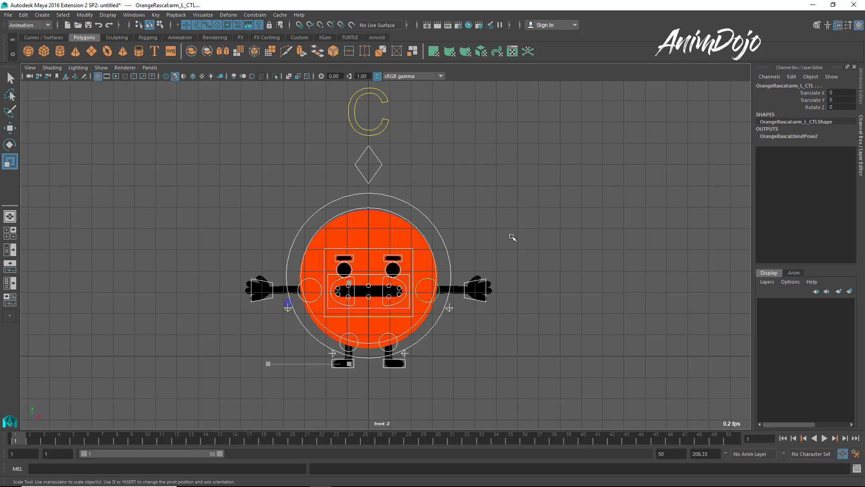
right_click_drag(513, 238, 579, 239)
- Set a key on all selected rig controls at frame 1 and again at frame 7
key("s")
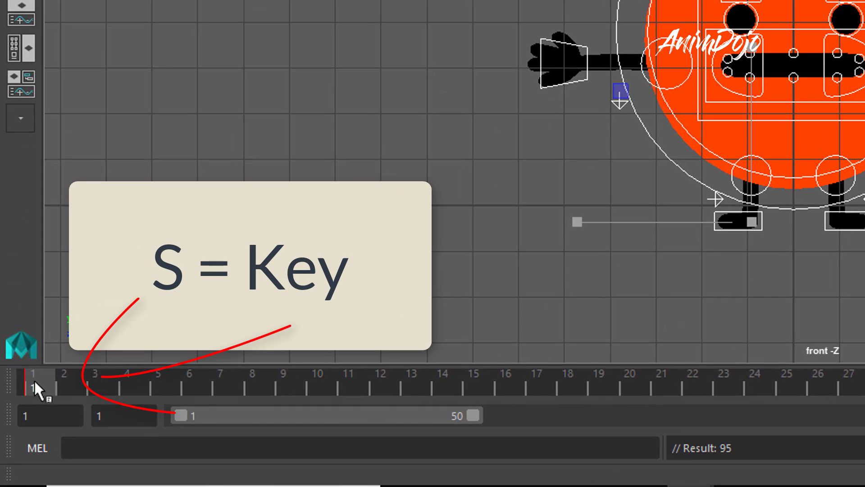
left_click(232, 379)
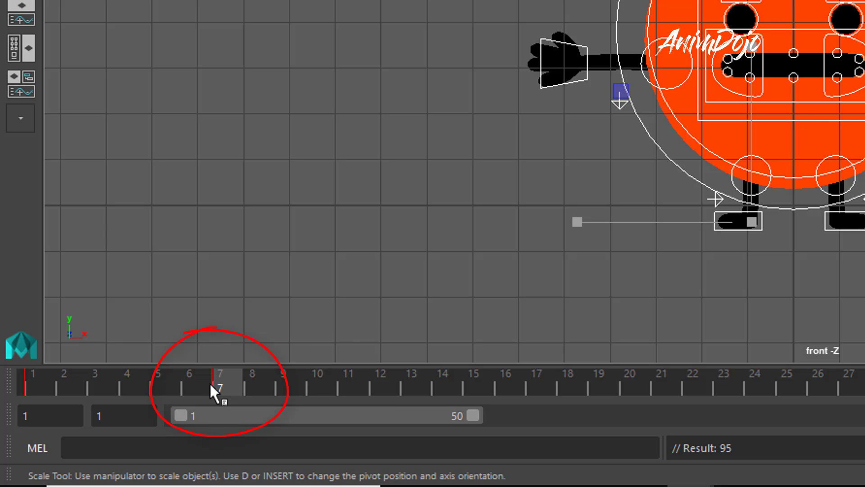
key("Escape")
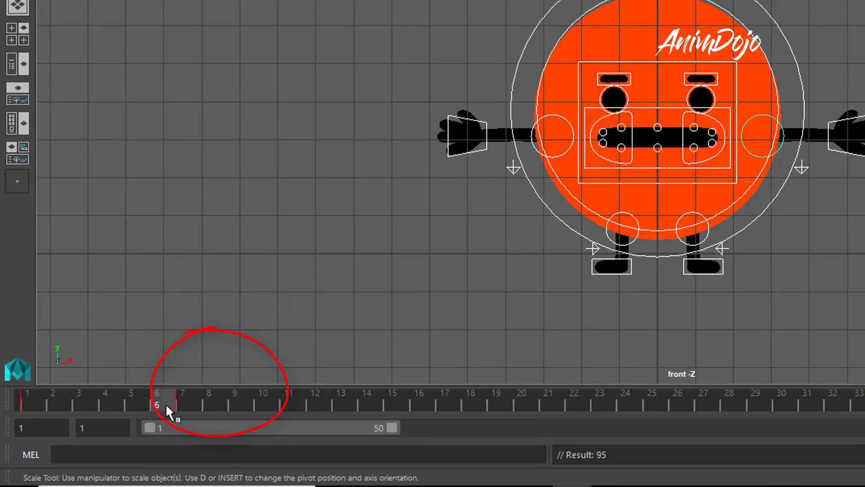